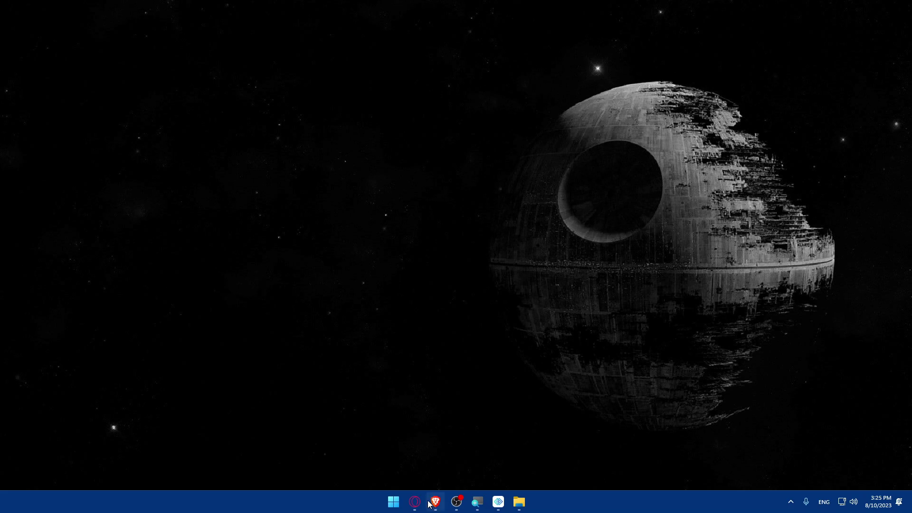
# - Launch Brave and load coinbase.com
pyautogui.click(436, 502)
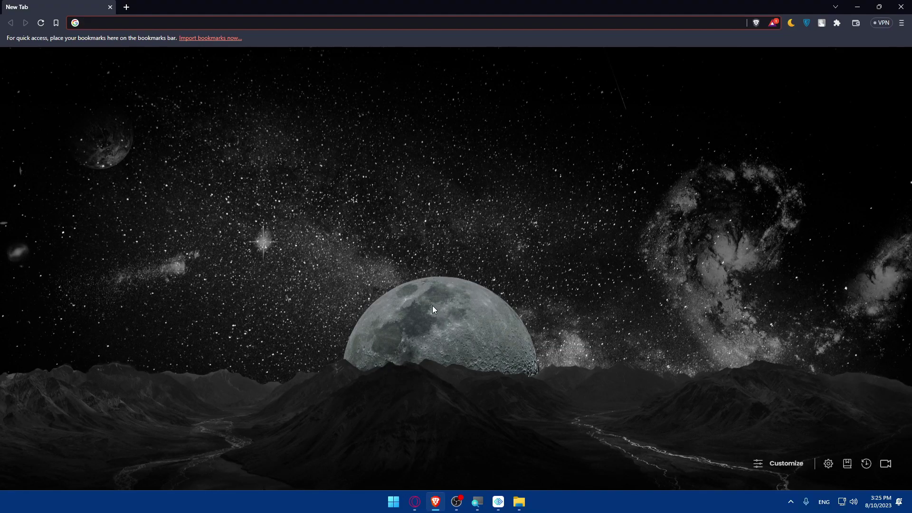
pyautogui.click(432, 310)
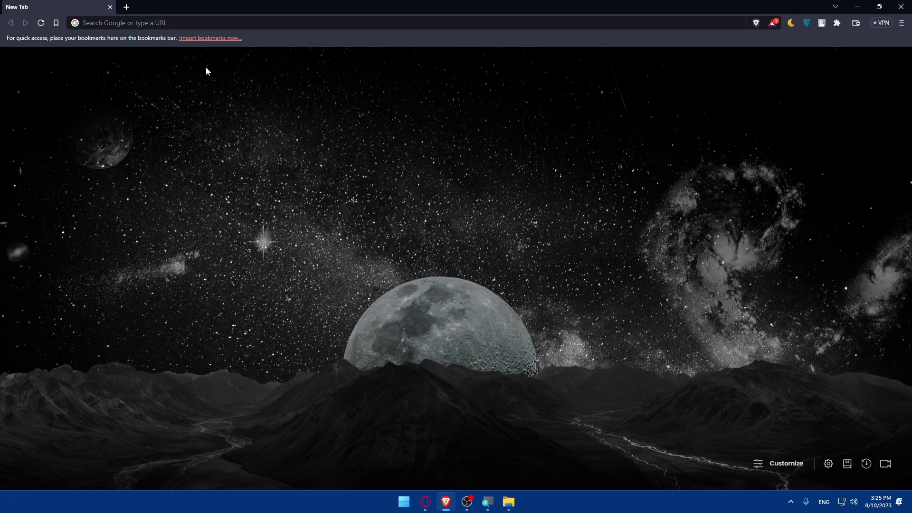
pyautogui.click(151, 21)
pyautogui.write('coinbase.com')
pyautogui.press('Return')
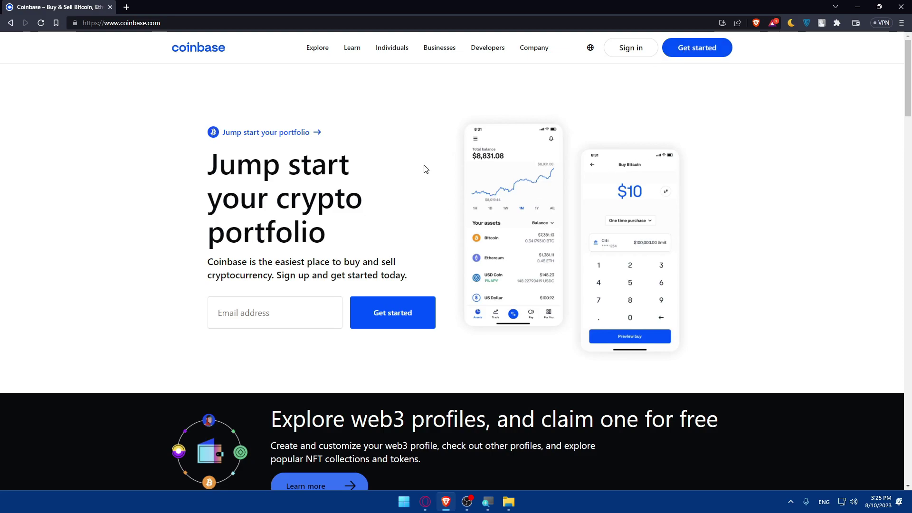
# - Scroll down through the Coinbase home page and back to the top
pyautogui.scroll(-10, 424, 169)
pyautogui.scroll(-20, 424, 169)
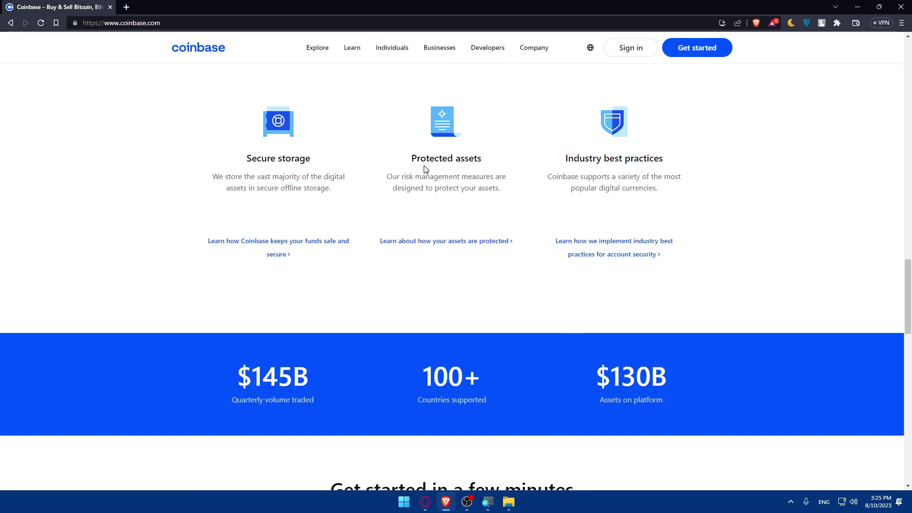
pyautogui.scroll(-15, 424, 167)
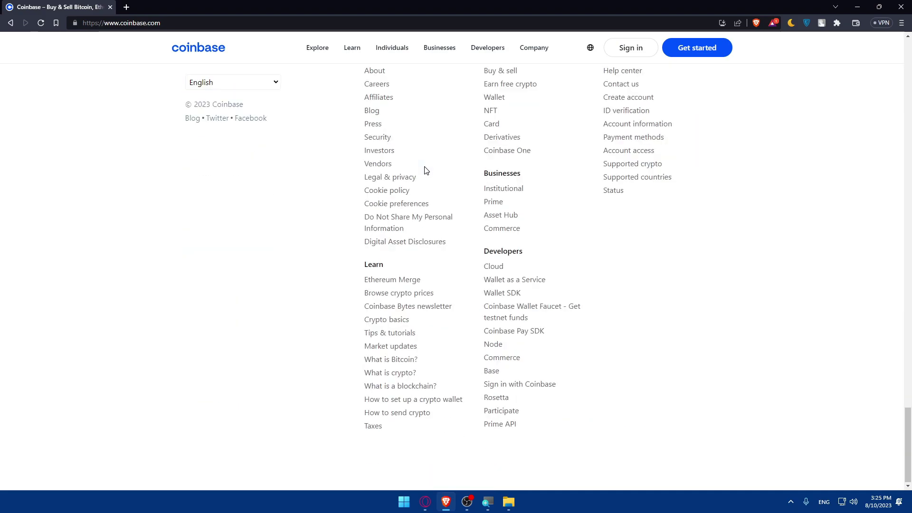
pyautogui.scroll(14, 426, 170)
pyautogui.scroll(20, 424, 169)
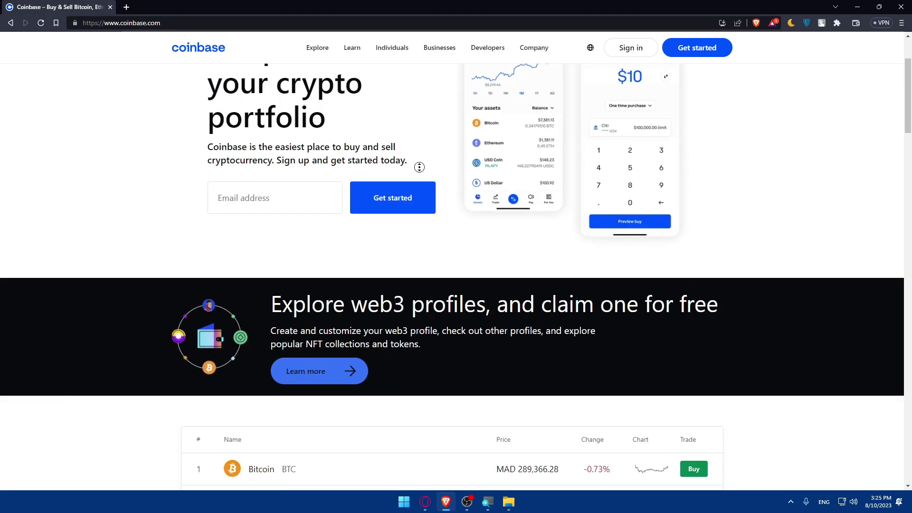
pyautogui.scroll(2, 445, 112)
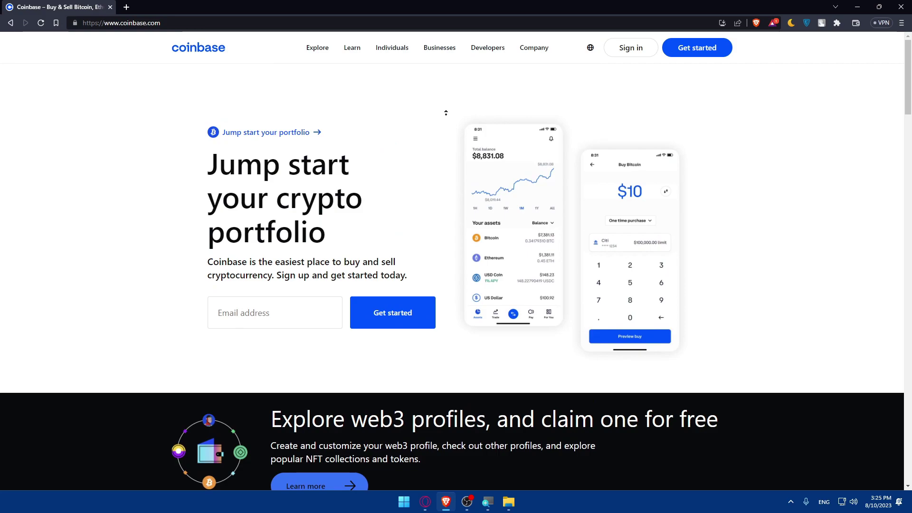
pyautogui.click(447, 119)
# - Load paxful.com in a new tab and check the dashboard with its empty trade history
pyautogui.click(126, 6)
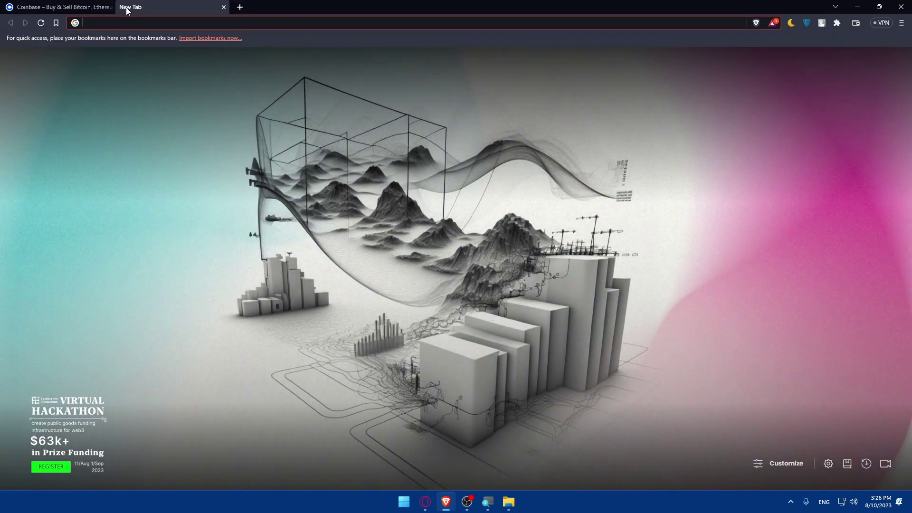
pyautogui.write('pax')
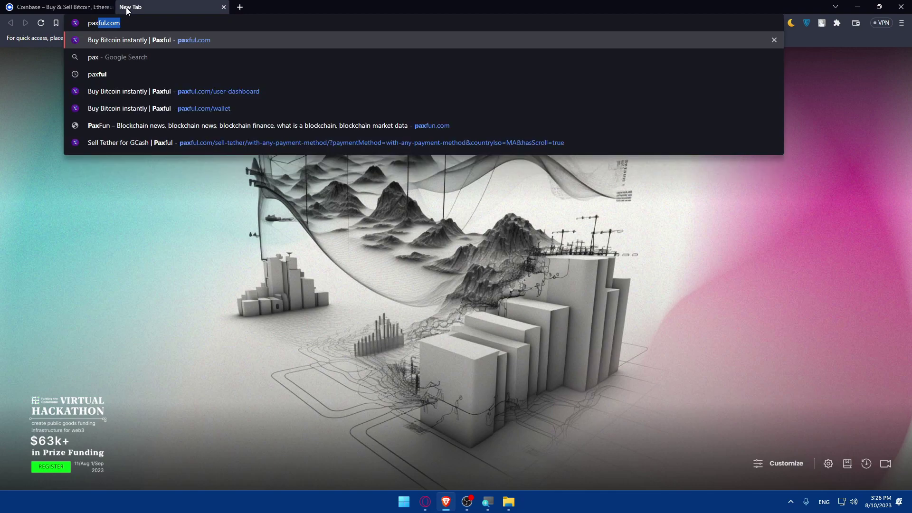
pyautogui.write('ful.com')
pyautogui.press('Return')
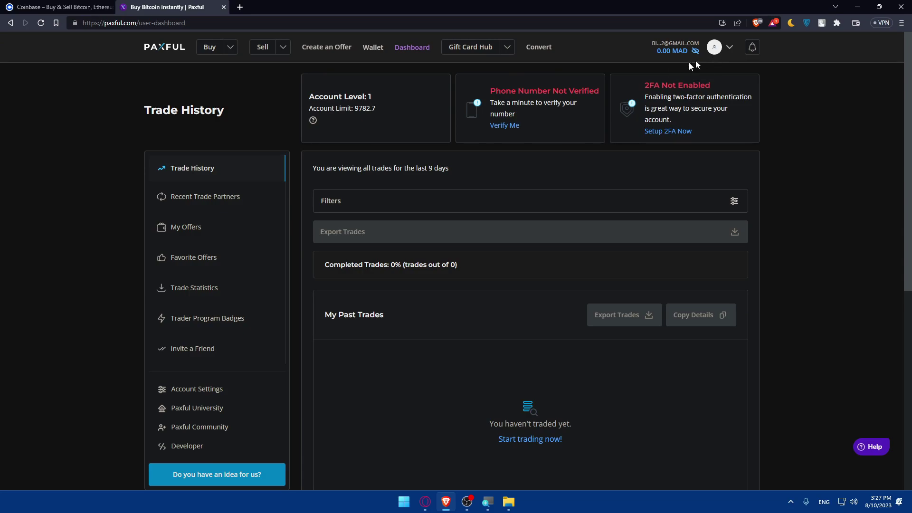
pyautogui.moveTo(493, 91); pyautogui.dragTo(710, 86)
pyautogui.click(827, 114)
pyautogui.moveTo(372, 56)
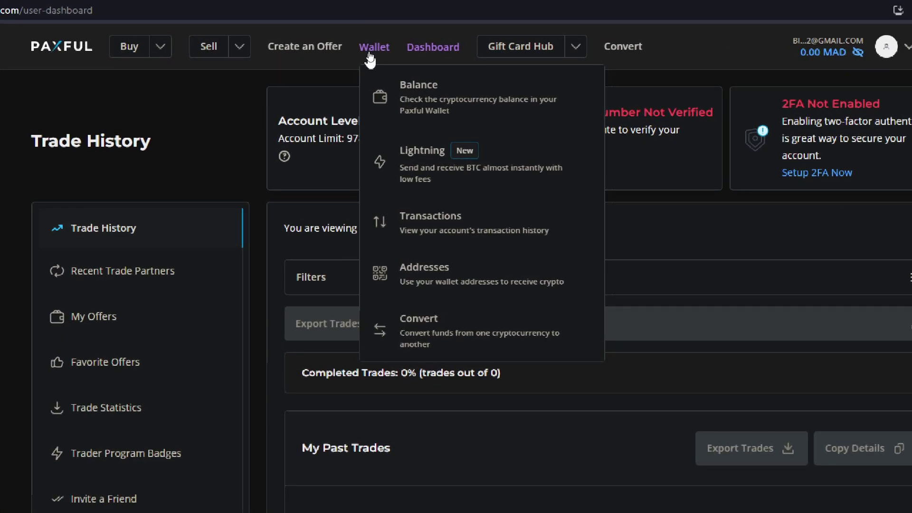
# - Go to the Paxful Wallet page listing BTC, USDT, ETH and USDC at zero
pyautogui.click(369, 55)
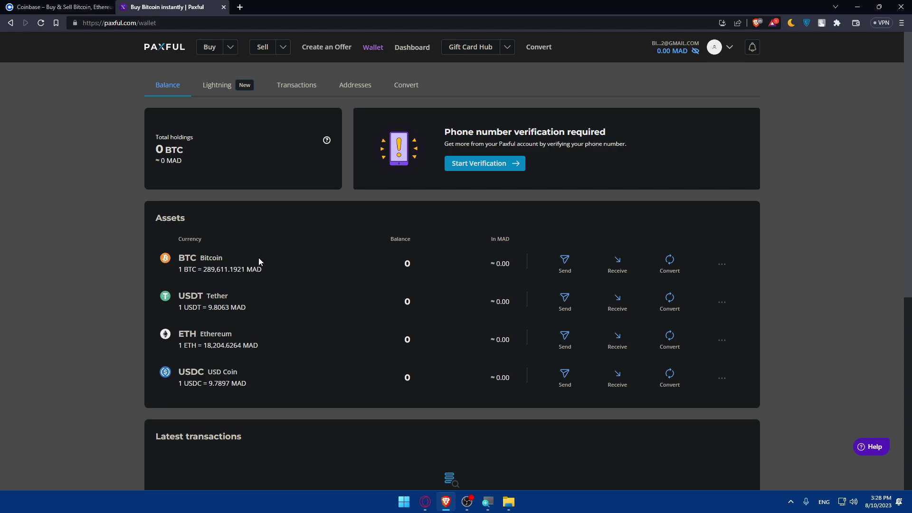
# - Show the Tether TRC-20 deposit address and view its QR code enlarged
pyautogui.click(618, 299)
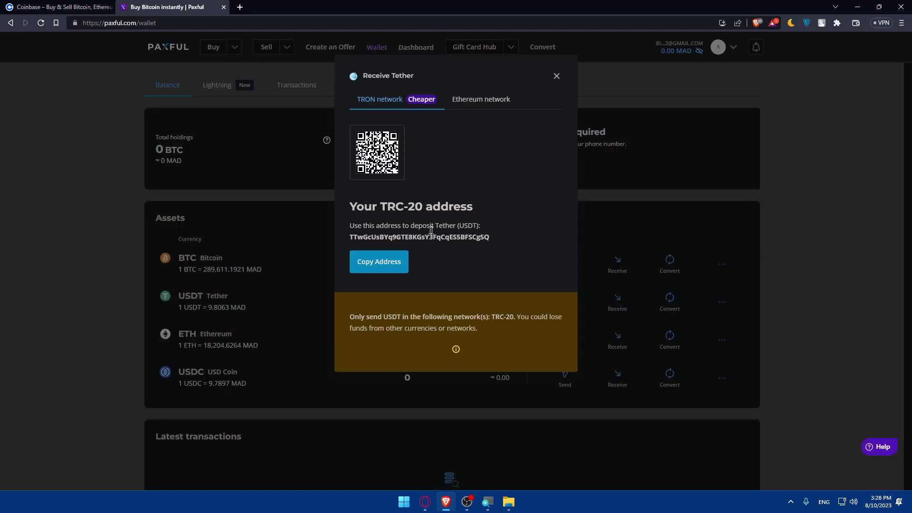
pyautogui.moveTo(512, 244); pyautogui.dragTo(336, 244)
pyautogui.click(375, 129)
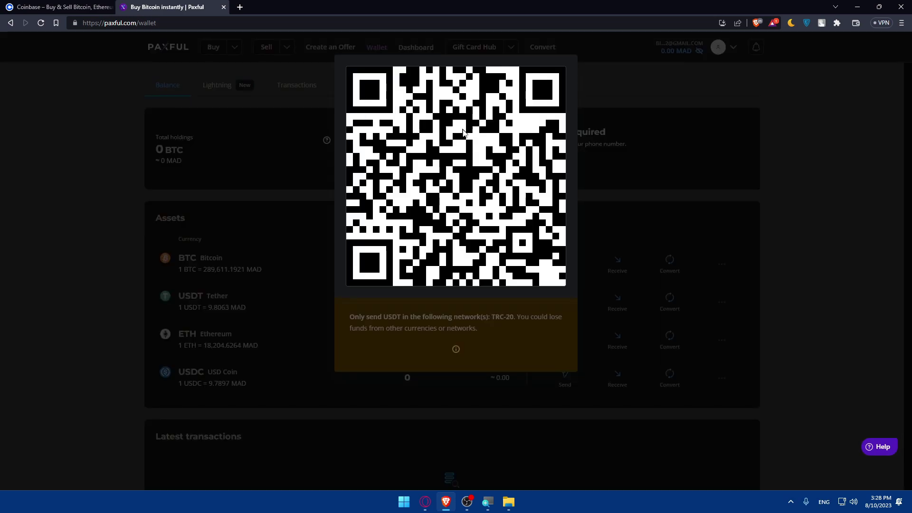
pyautogui.click(576, 151)
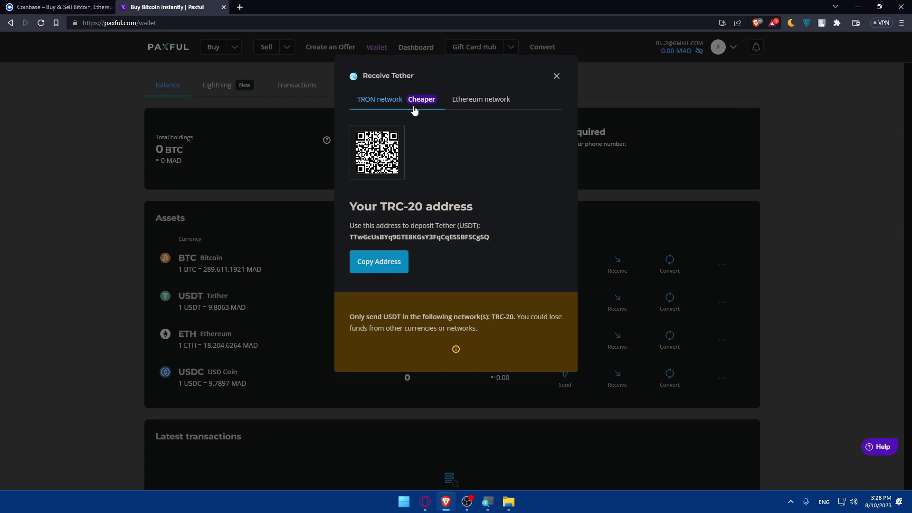
pyautogui.click(485, 99)
pyautogui.click(409, 99)
# - Check the ERC-20 Tether deposit address and its network warning, then close the dialog
pyautogui.click(472, 102)
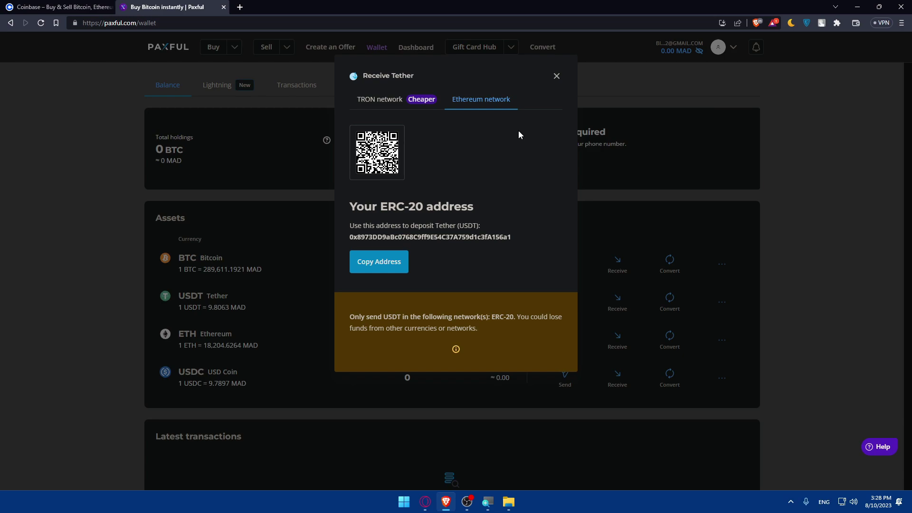
pyautogui.moveTo(348, 318); pyautogui.dragTo(408, 318)
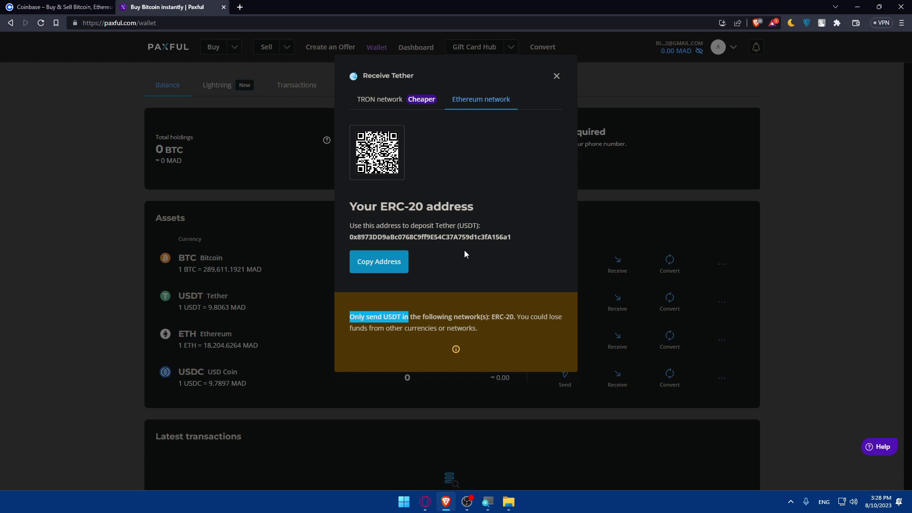
pyautogui.click(556, 76)
pyautogui.click(604, 268)
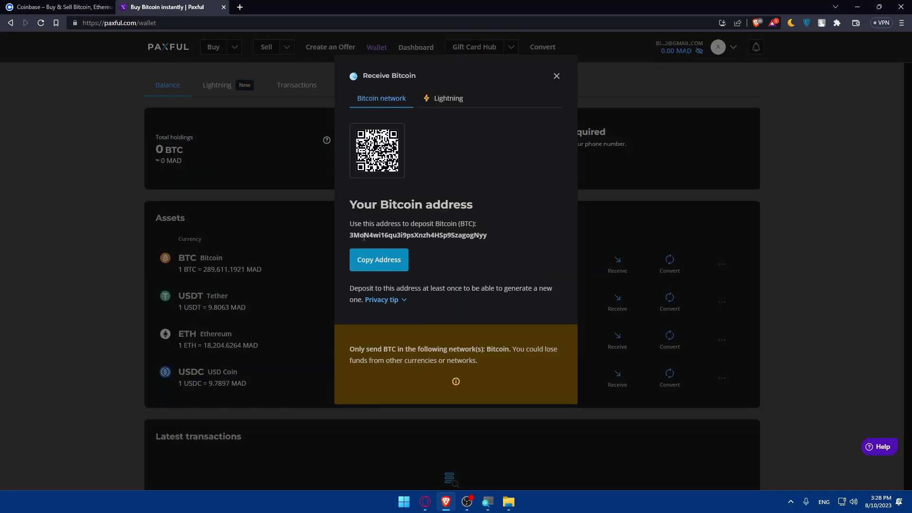
pyautogui.click(556, 76)
pyautogui.click(618, 303)
pyautogui.click(556, 76)
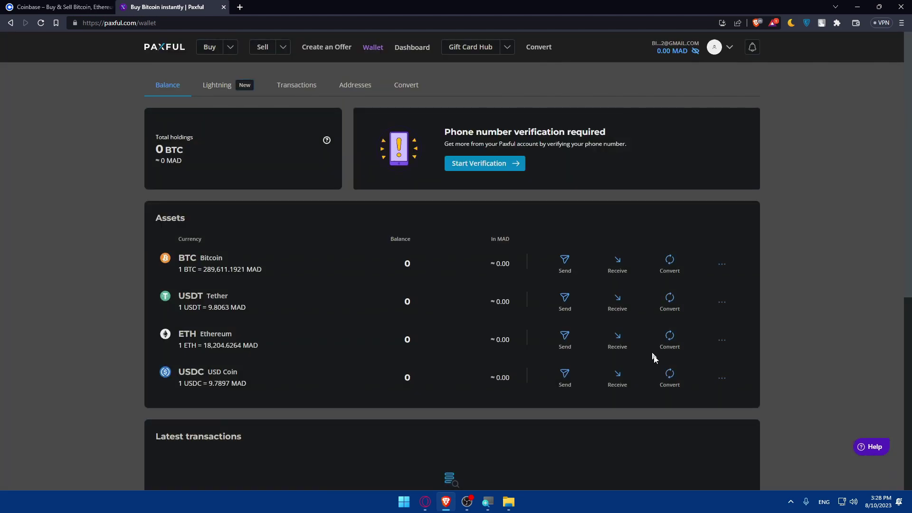
pyautogui.click(618, 343)
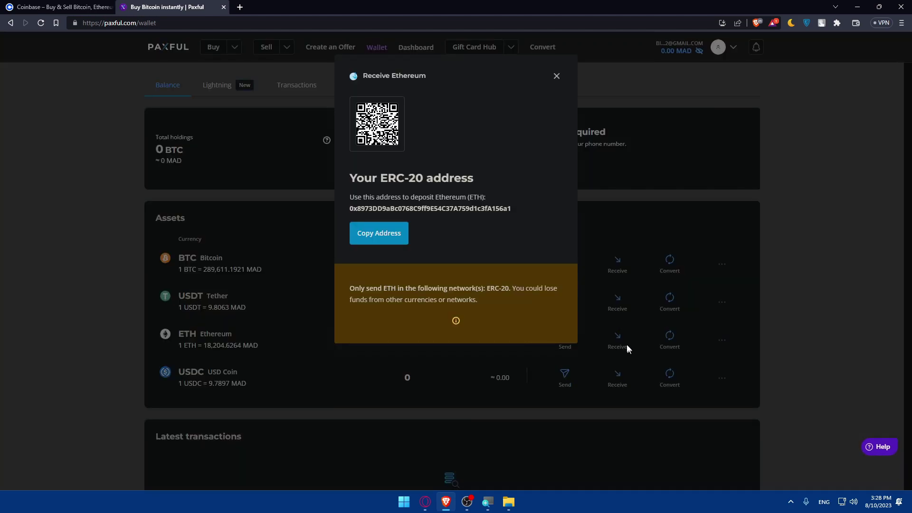
pyautogui.click(557, 76)
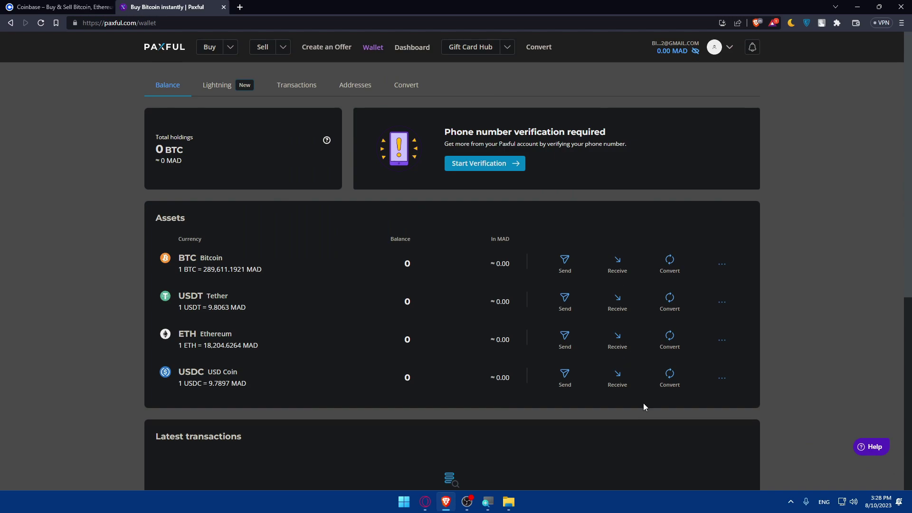
pyautogui.click(616, 378)
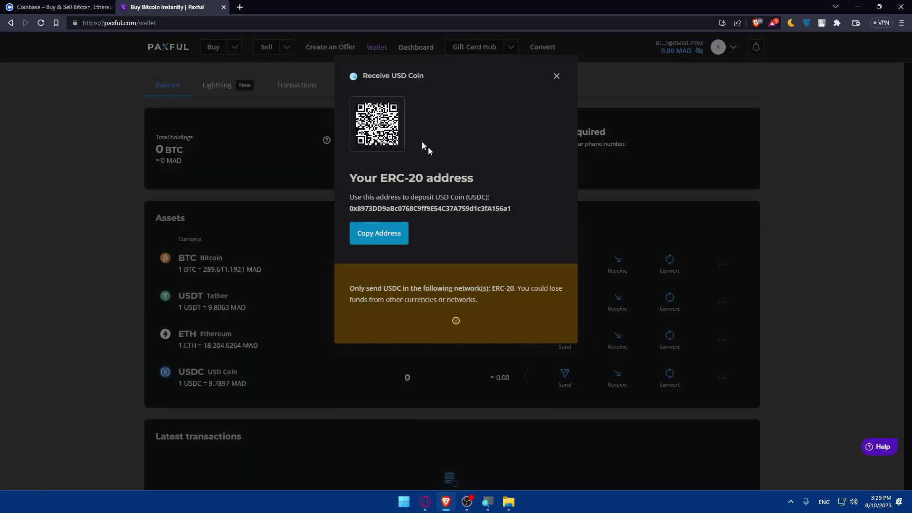
pyautogui.click(557, 76)
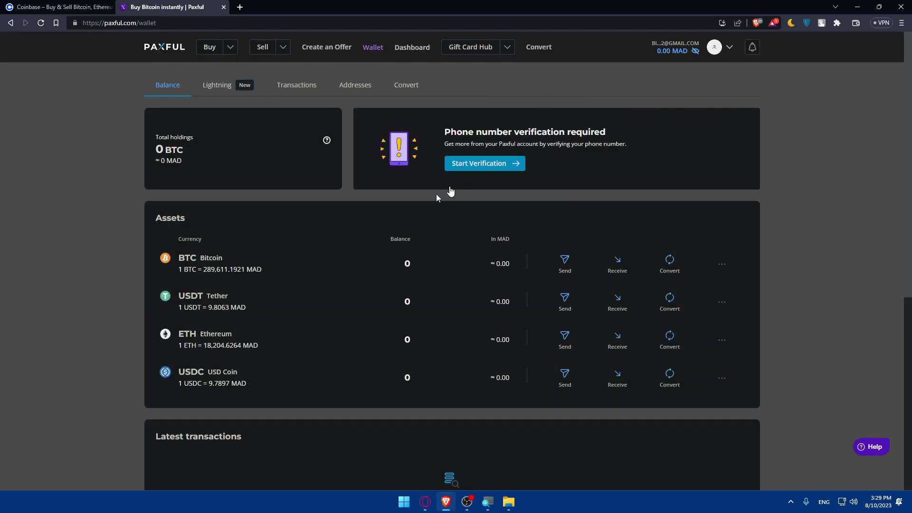
pyautogui.click(618, 303)
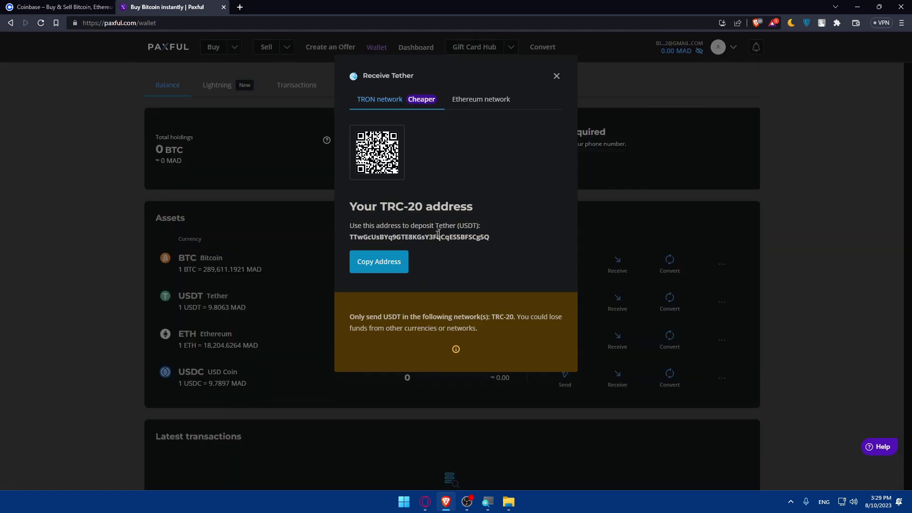
pyautogui.click(480, 101)
pyautogui.click(557, 76)
# - Glance at the Coinbase tab, then return to the Paxful wallet
pyautogui.click(62, 7)
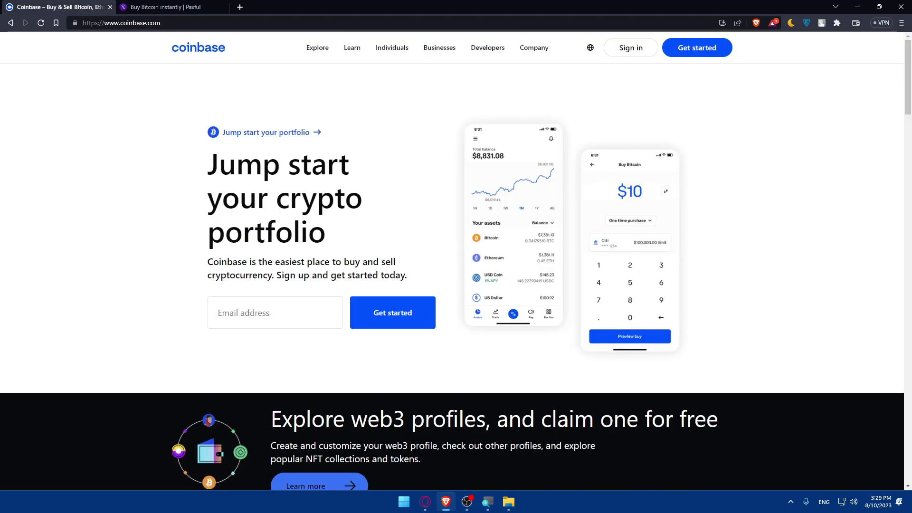
pyautogui.click(166, 6)
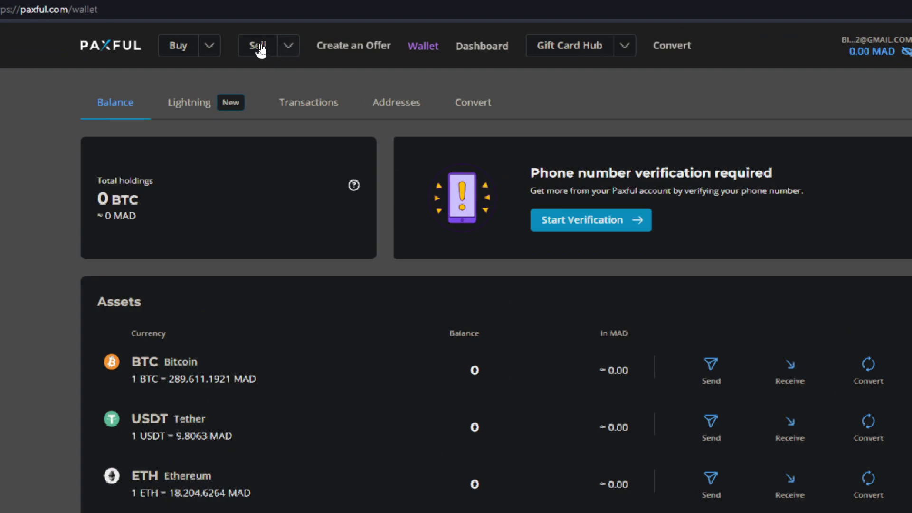
# - Go to the Sell Tether offers and filter payment method to PayPal
pyautogui.click(287, 47)
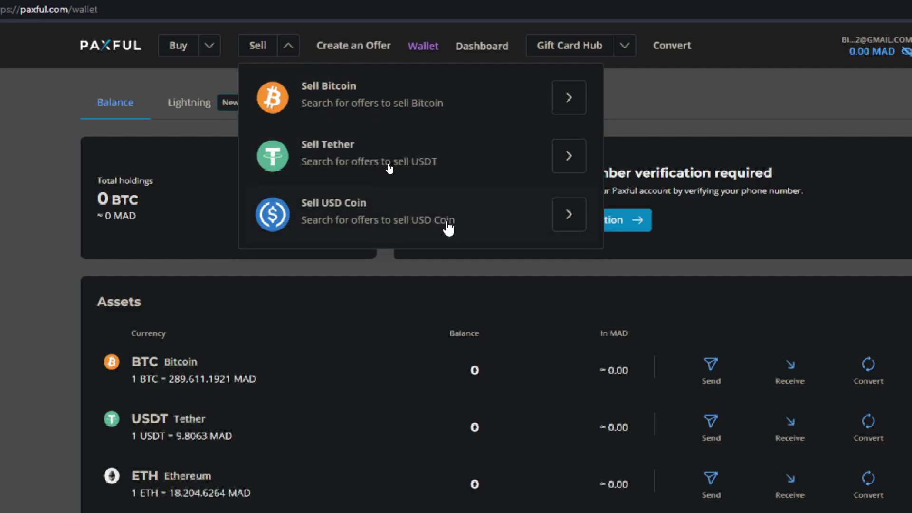
pyautogui.click(566, 152)
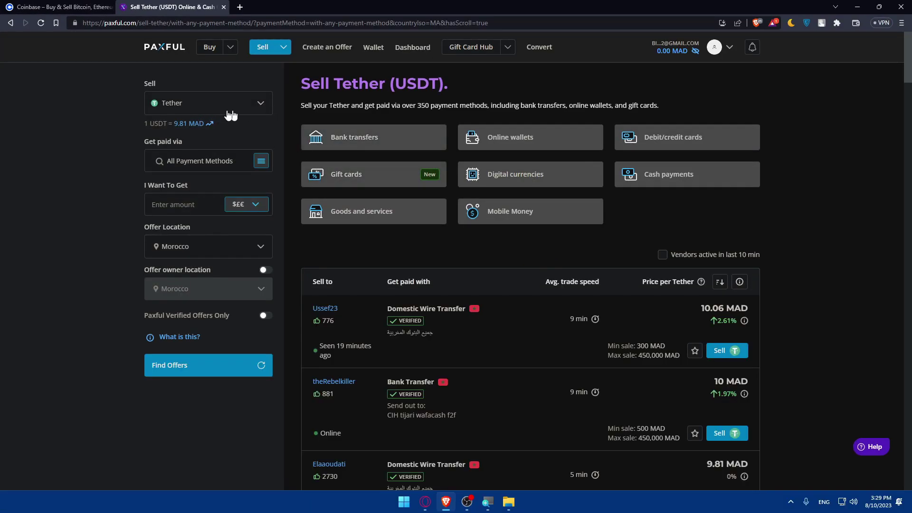
pyautogui.click(201, 161)
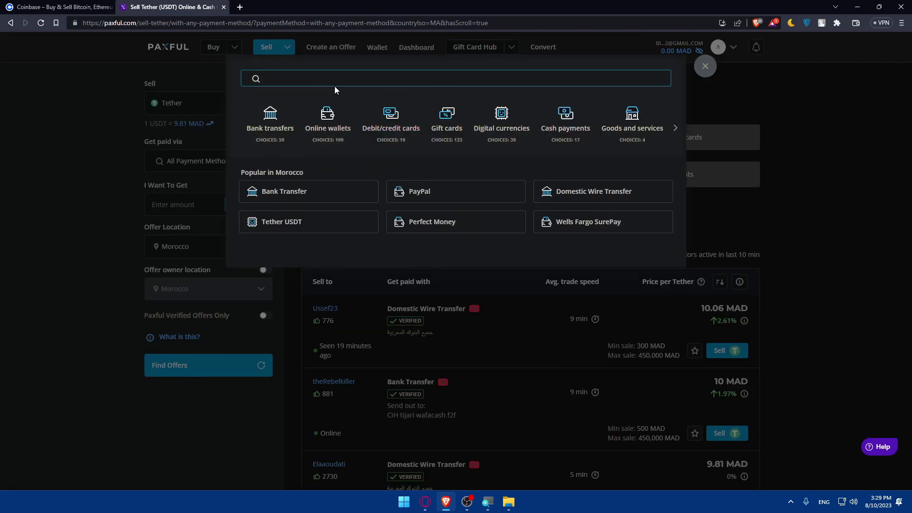
pyautogui.write('paypal')
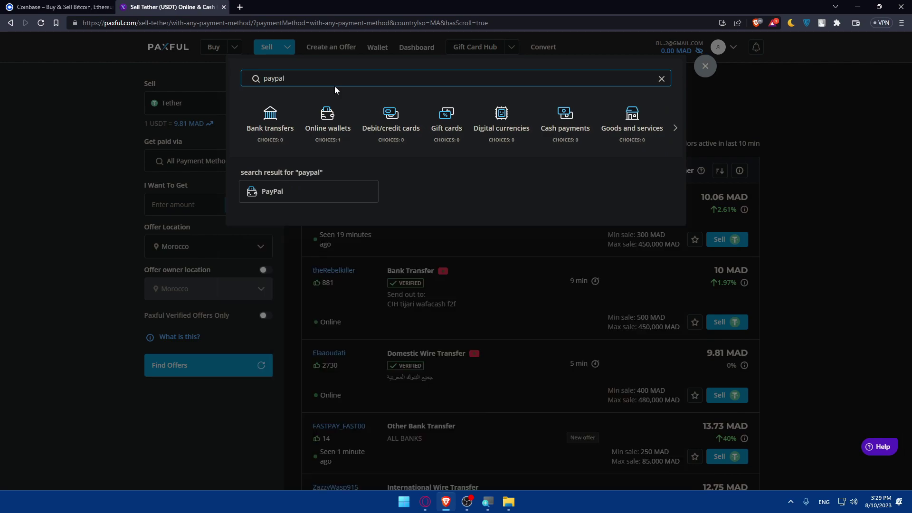
pyautogui.click(273, 195)
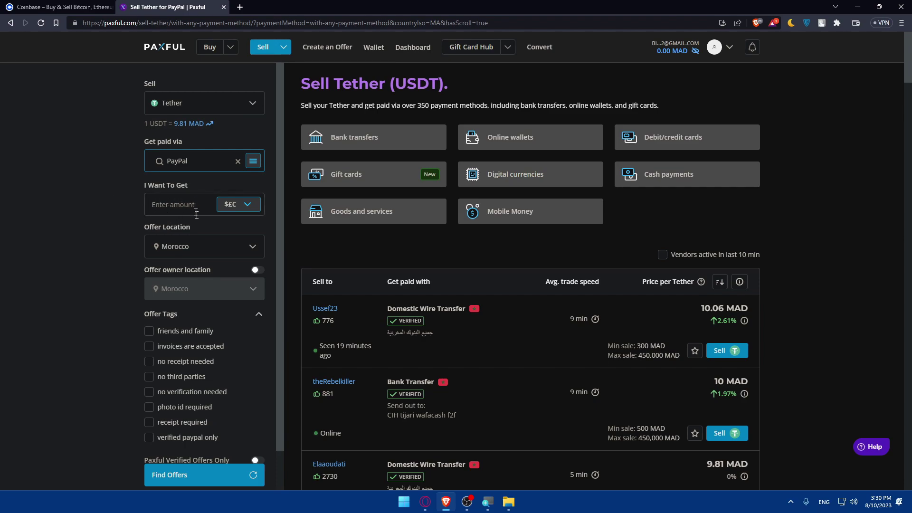
# - Set offer location to Worldwide with the friends and family filter off
pyautogui.click(199, 246)
pyautogui.click(175, 333)
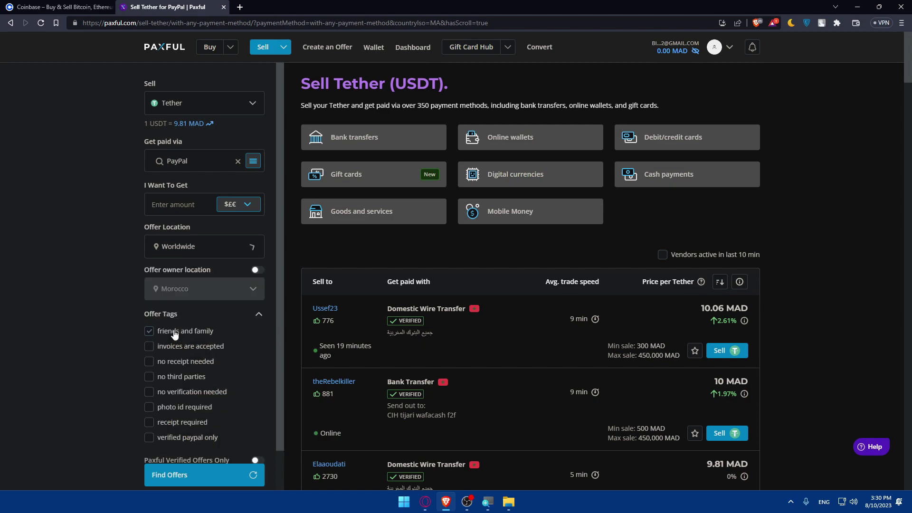
pyautogui.click(174, 333)
pyautogui.scroll(-2, 143, 275)
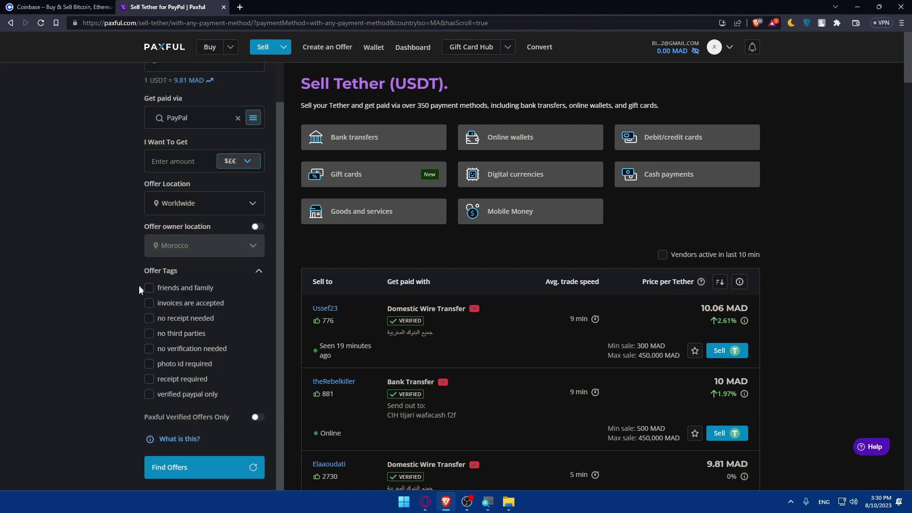
pyautogui.scroll(-2, 176, 380)
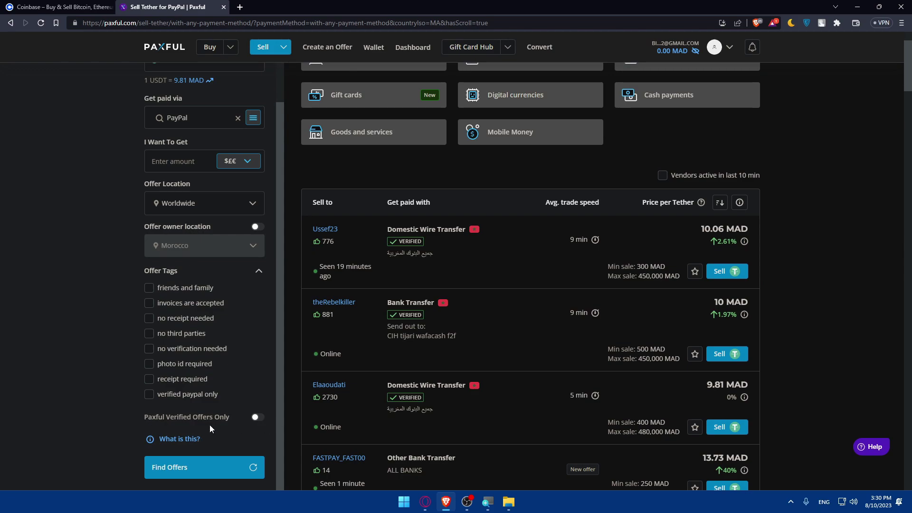
pyautogui.click(187, 465)
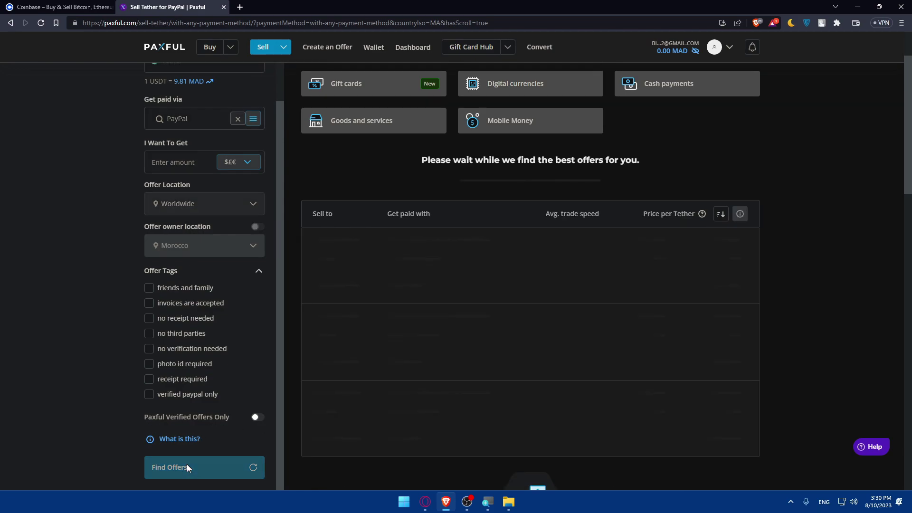
pyautogui.scroll(-5, 417, 270)
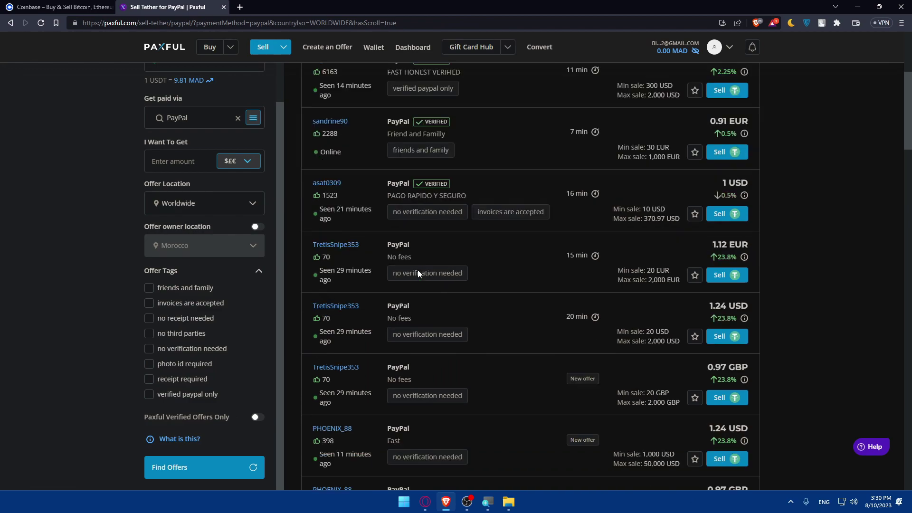
pyautogui.scroll(-10, 417, 270)
pyautogui.scroll(8, 417, 270)
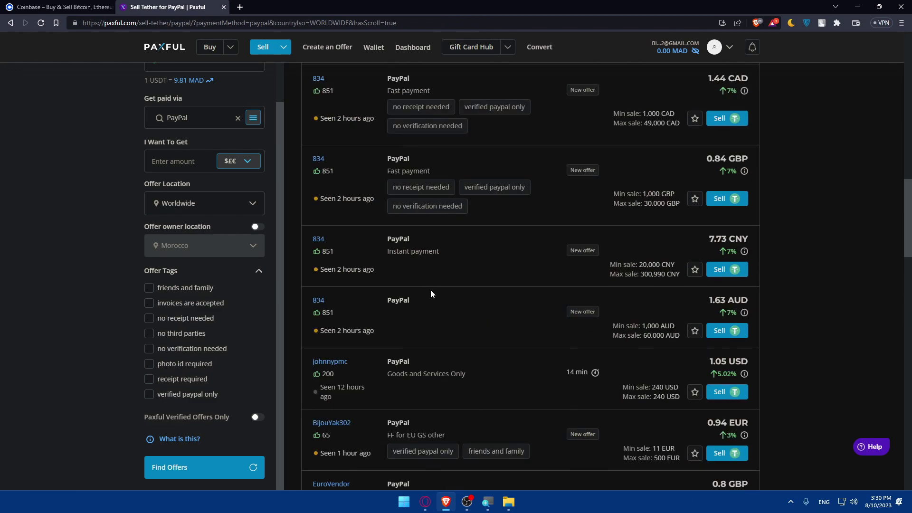
pyautogui.scroll(8, 431, 291)
pyautogui.scroll(-2, 431, 291)
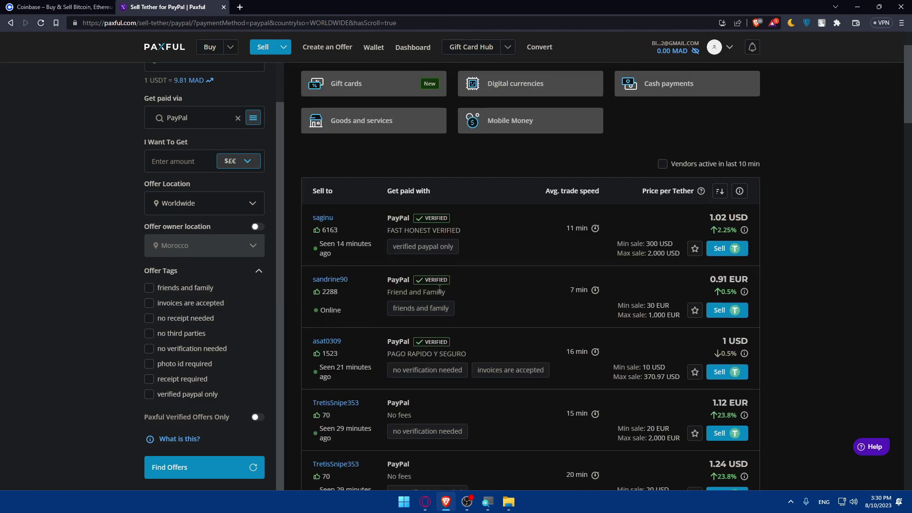
pyautogui.moveTo(336, 230); pyautogui.dragTo(325, 230)
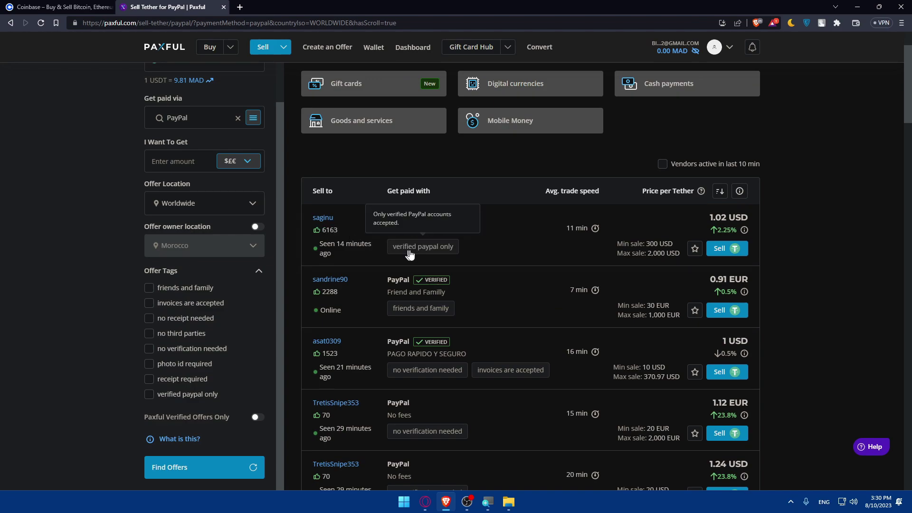
pyautogui.moveTo(464, 227); pyautogui.dragTo(406, 217)
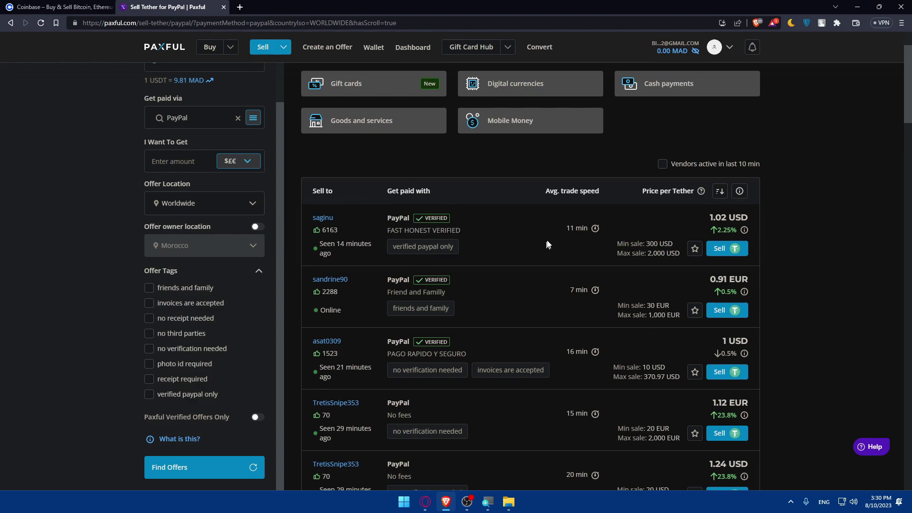
pyautogui.moveTo(582, 231); pyautogui.dragTo(675, 479)
pyautogui.click(702, 215)
pyautogui.tripleClick(693, 217)
pyautogui.click(625, 221)
pyautogui.scroll(-15, 629, 222)
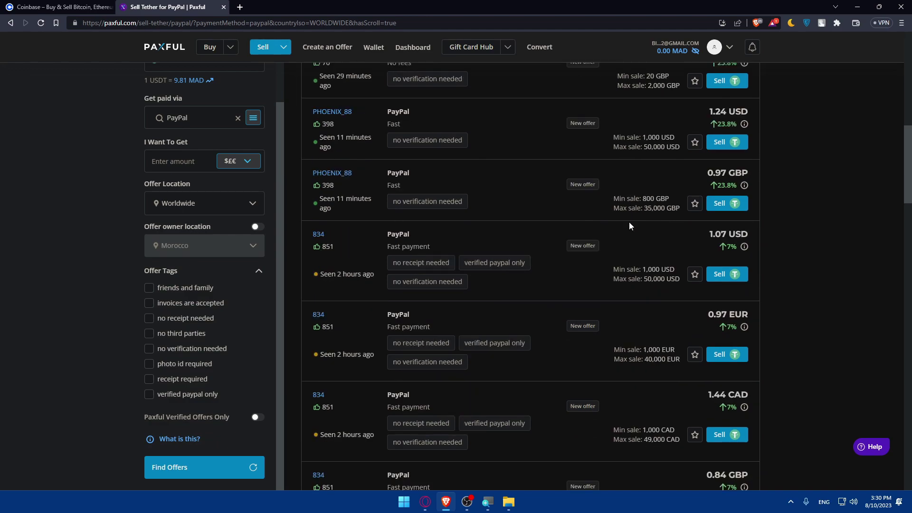
pyautogui.scroll(-5, 628, 258)
pyautogui.scroll(9, 627, 264)
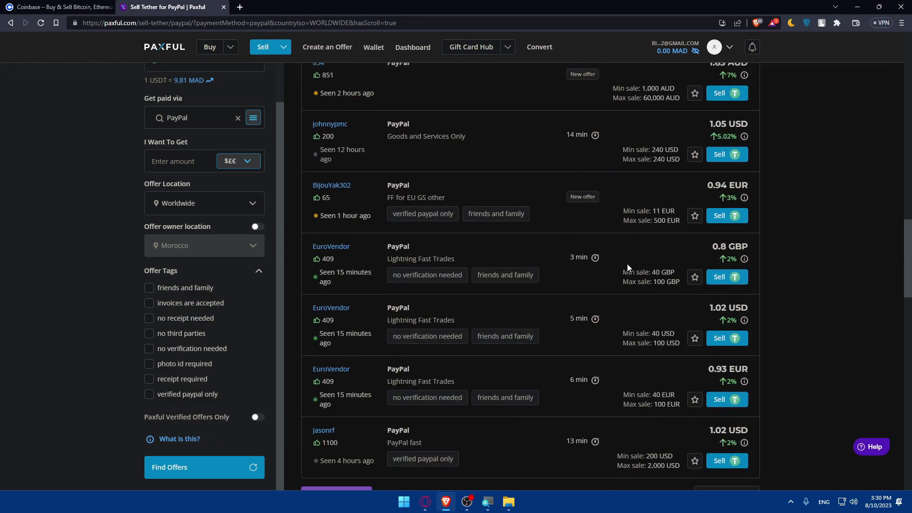
pyautogui.scroll(12, 627, 264)
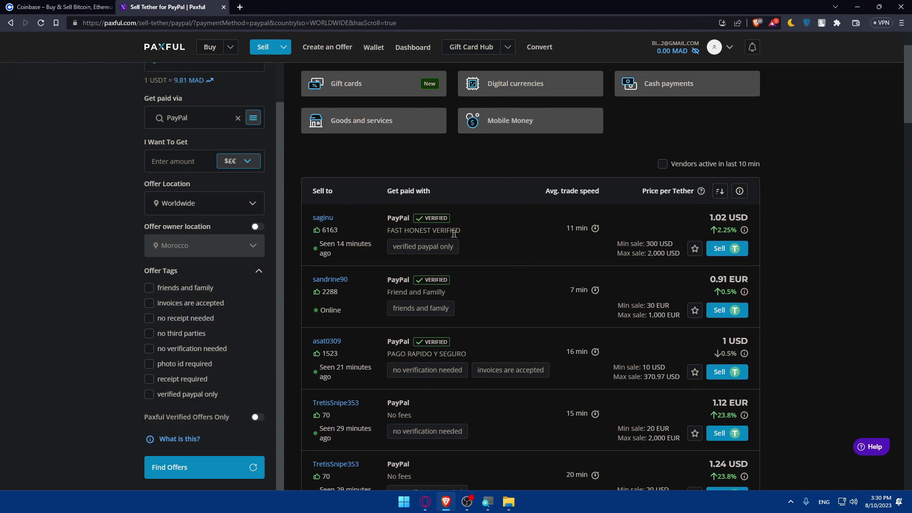
pyautogui.scroll(-2, 480, 277)
pyautogui.scroll(2, 476, 277)
pyautogui.doubleClick(436, 217)
pyautogui.moveTo(414, 220); pyautogui.dragTo(418, 217)
pyautogui.scroll(-2, 479, 218)
pyautogui.scroll(-3, 383, 363)
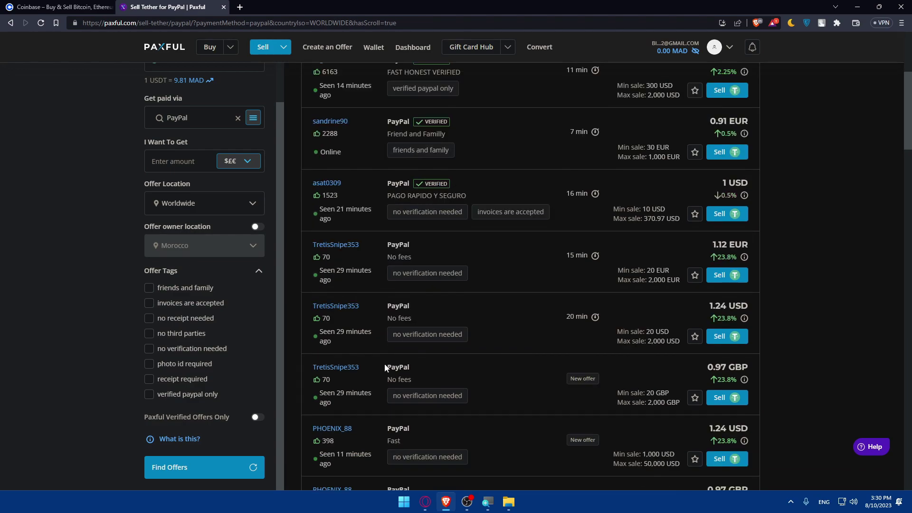
pyautogui.doubleClick(327, 361)
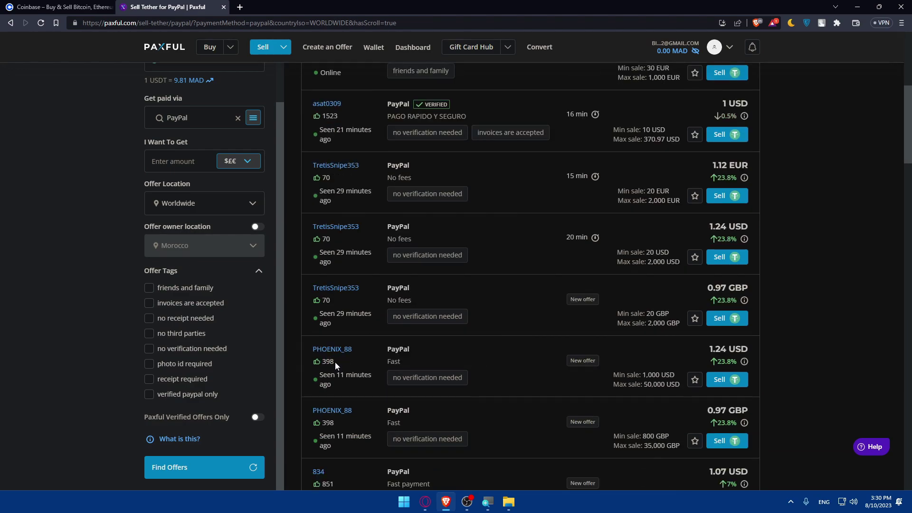
pyautogui.moveTo(332, 363); pyautogui.dragTo(328, 364)
pyautogui.scroll(-5, 453, 351)
pyautogui.scroll(10, 435, 306)
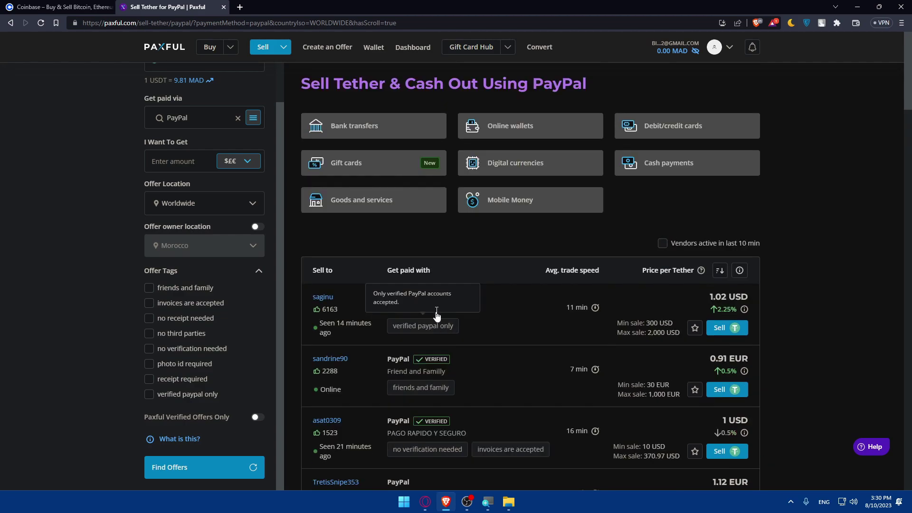
pyautogui.scroll(-8, 423, 318)
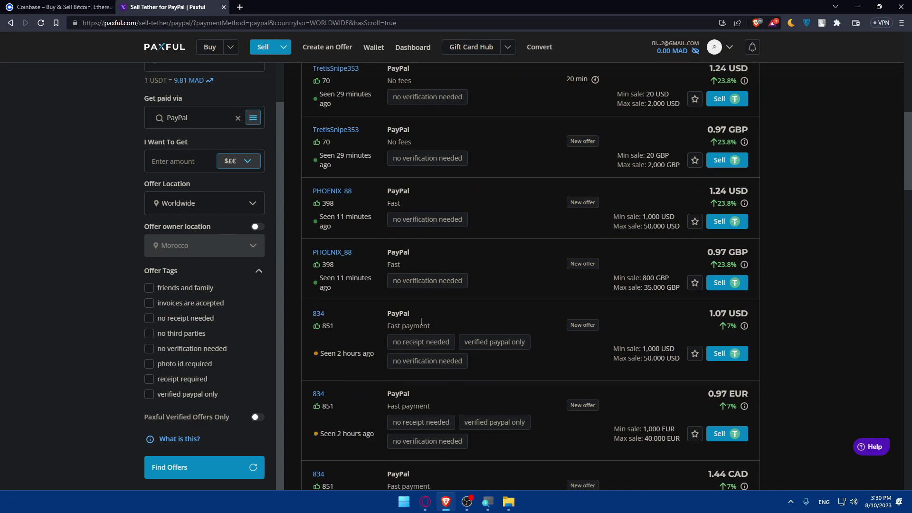
pyautogui.scroll(10, 421, 322)
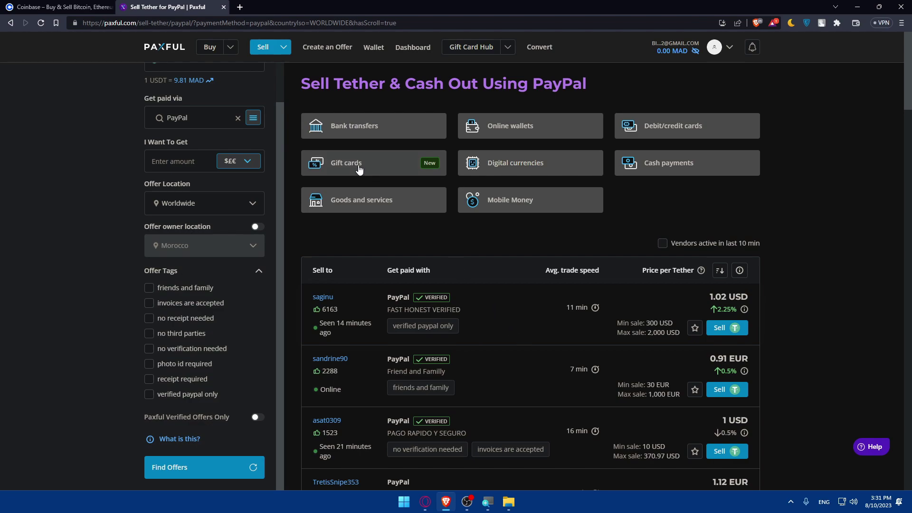
# - Clear the PayPal filter and browse the payment method categories without choosing one
pyautogui.click(238, 117)
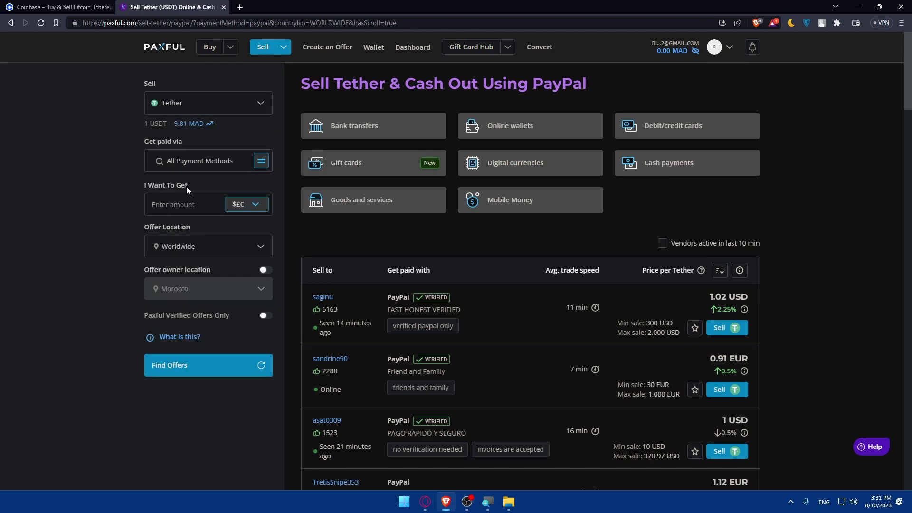
pyautogui.click(185, 164)
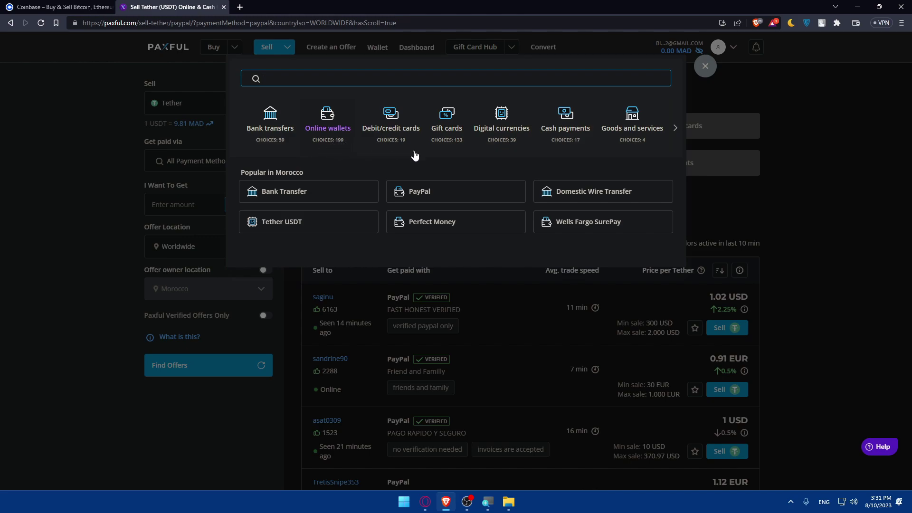
pyautogui.doubleClick(675, 126)
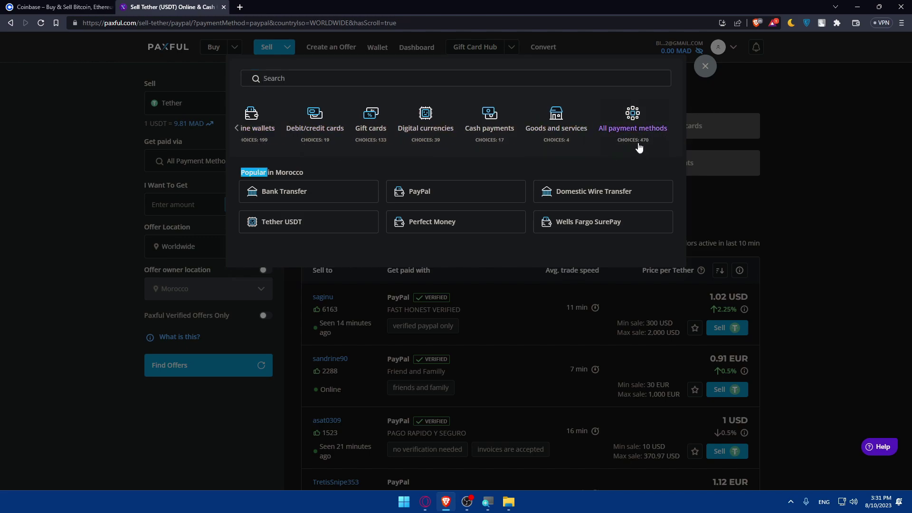
pyautogui.click(765, 146)
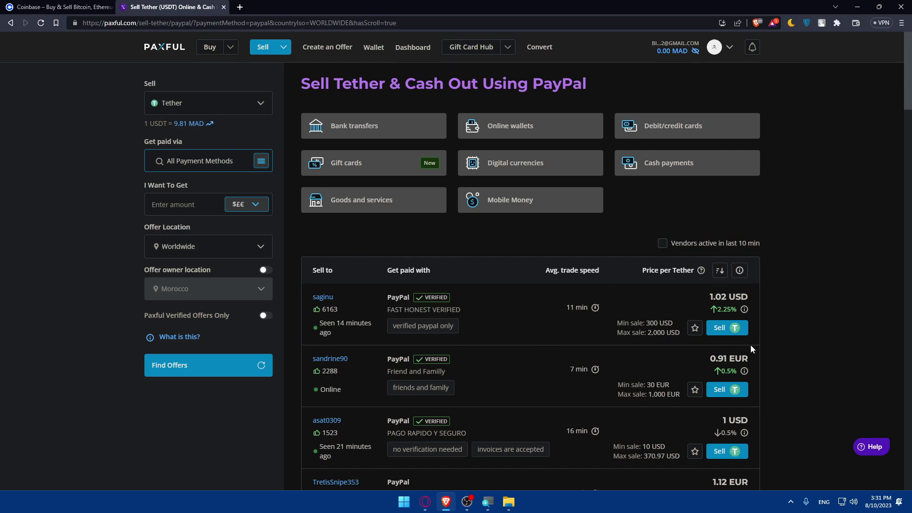
# - Open the top PayPal buyer's offer and enter 300 USDT to pay
pyautogui.click(721, 329)
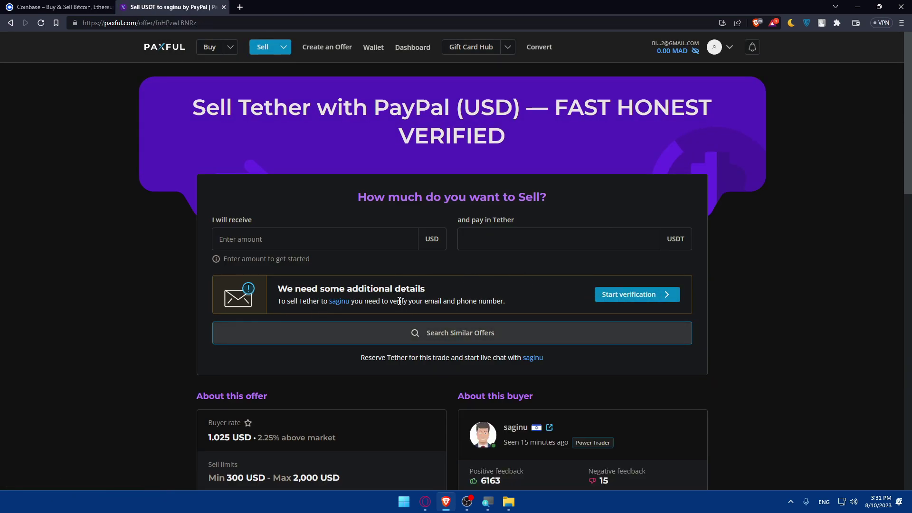
pyautogui.moveTo(413, 302); pyautogui.dragTo(546, 304)
pyautogui.click(535, 236)
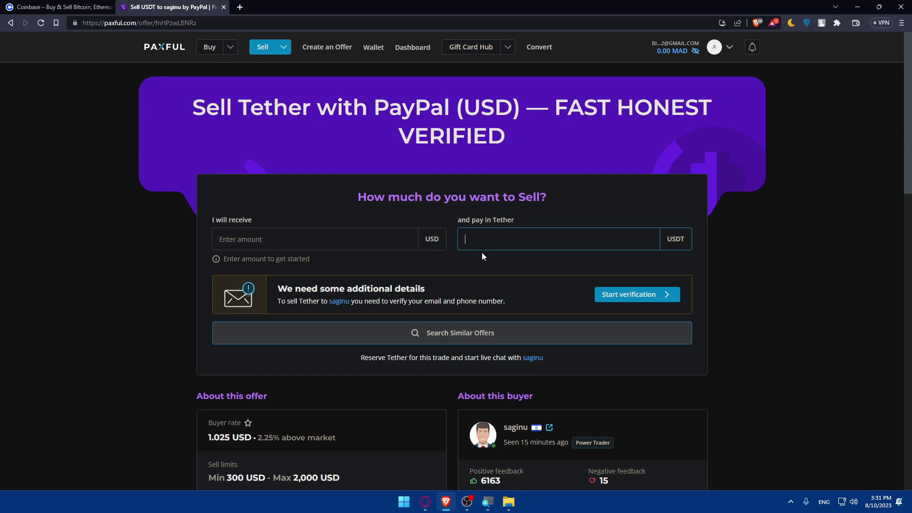
pyautogui.write('100')
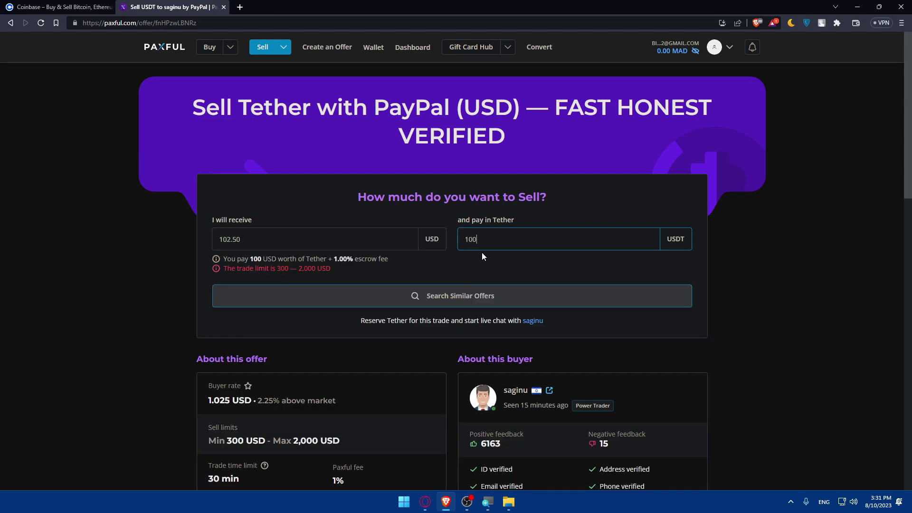
pyautogui.press('BackSpace')
pyautogui.press('BackSpace')
pyautogui.press('BackSpace')
pyautogui.write('3000')
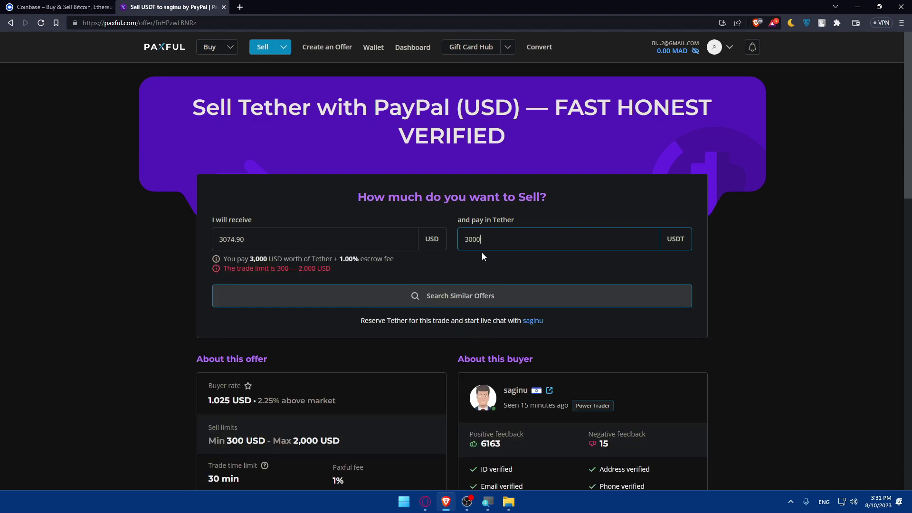
pyautogui.press('BackSpace')
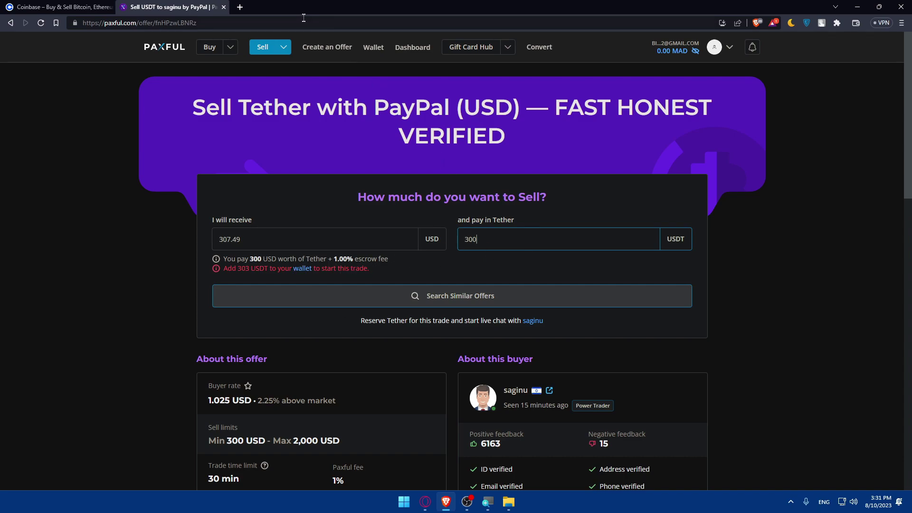
# - Review the 307.49 USD receive amount and offer page, then return to the offers list
pyautogui.click(246, 240)
pyautogui.doubleClick(255, 232)
pyautogui.click(284, 237)
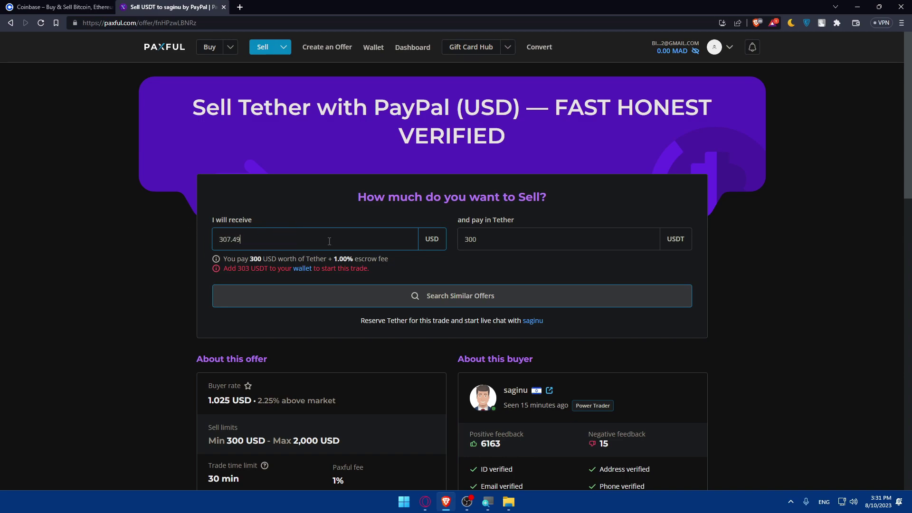
pyautogui.click(99, 262)
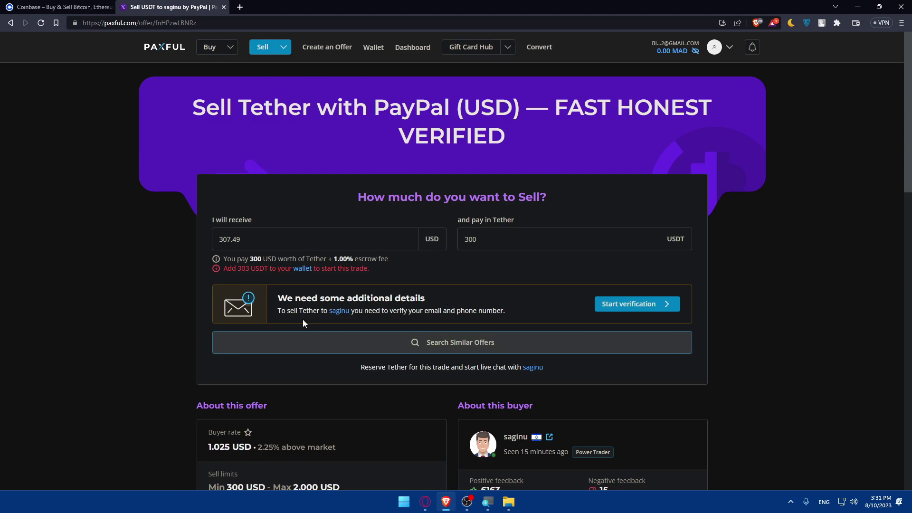
pyautogui.scroll(-2, 518, 310)
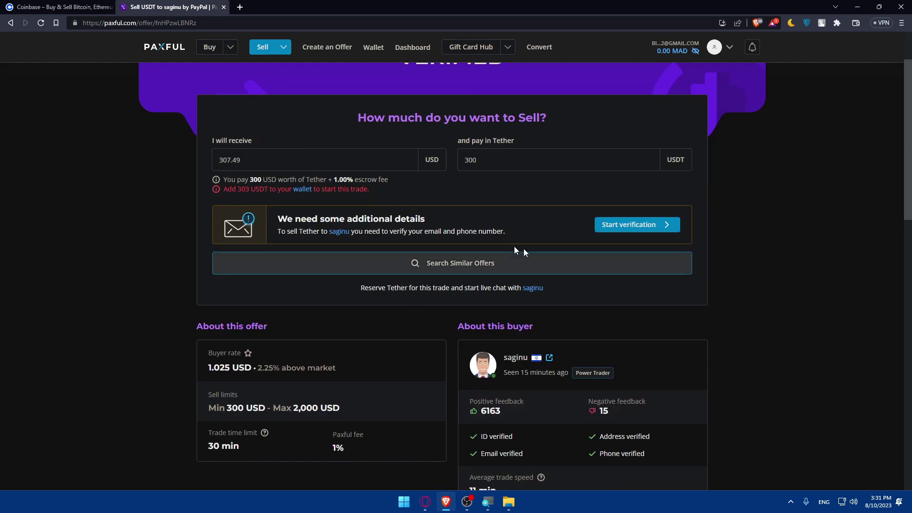
pyautogui.scroll(-2, 522, 256)
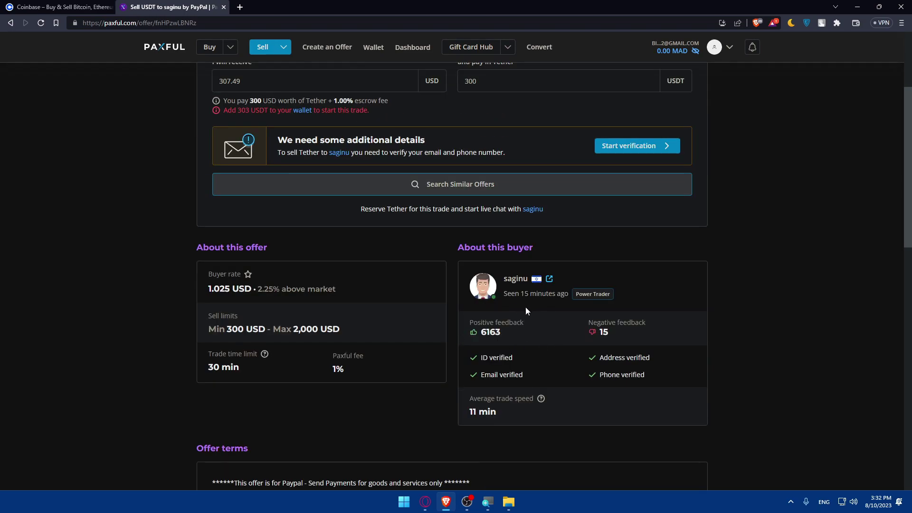
pyautogui.scroll(4, 525, 307)
pyautogui.click(458, 342)
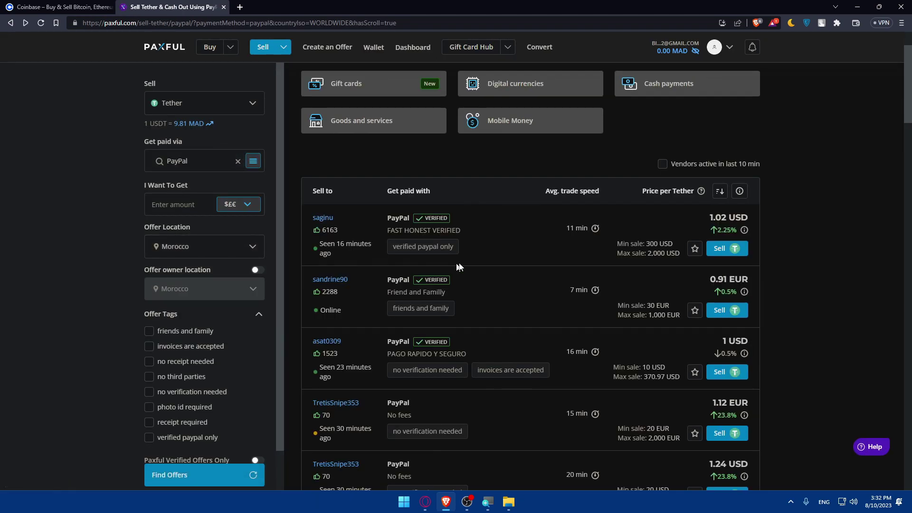
# - Open the second buyer's 0.912 EUR offer and scroll to its limits and terms
pyautogui.click(720, 310)
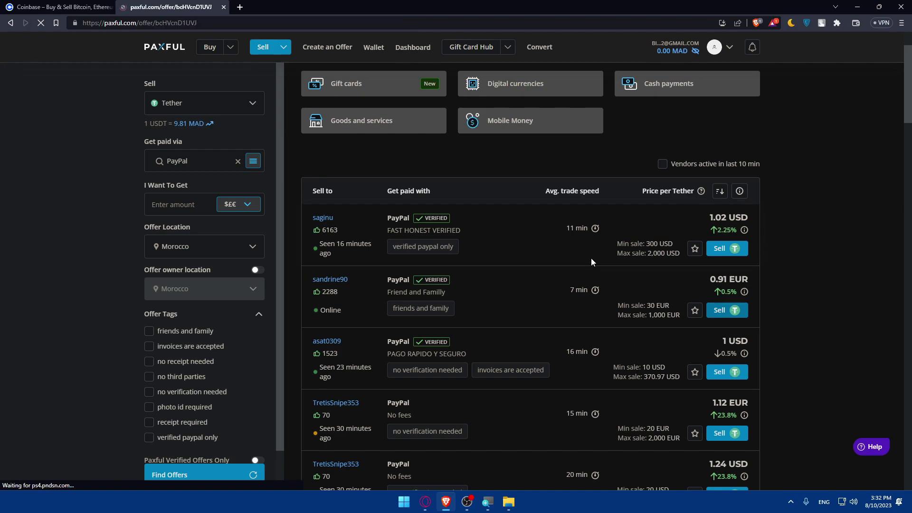
pyautogui.scroll(-3, 525, 281)
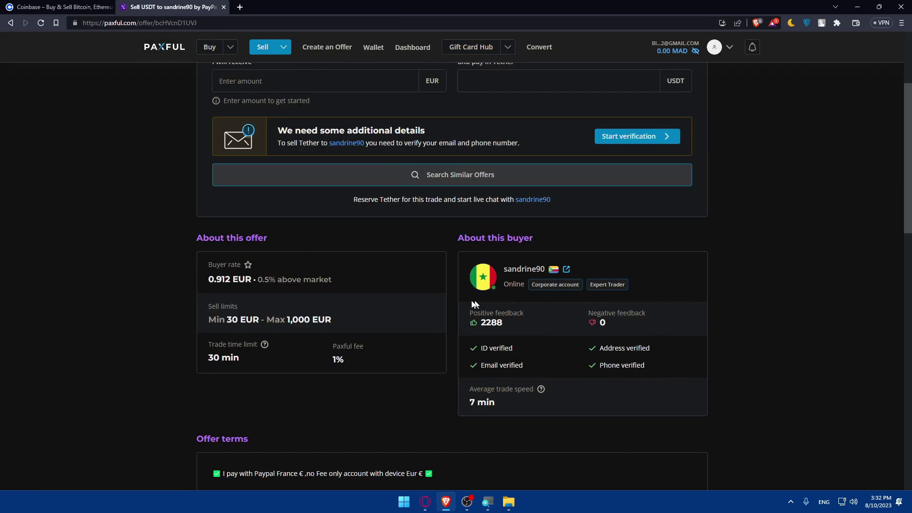
pyautogui.scroll(-2, 538, 291)
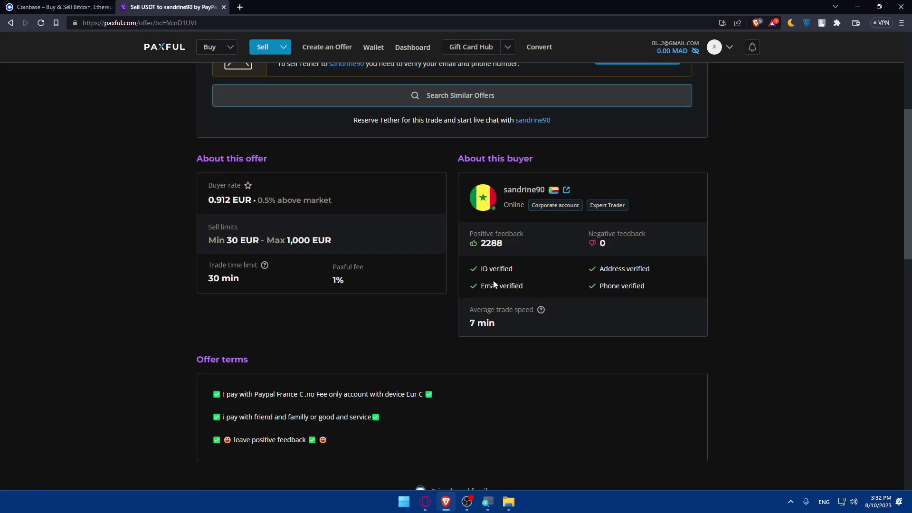